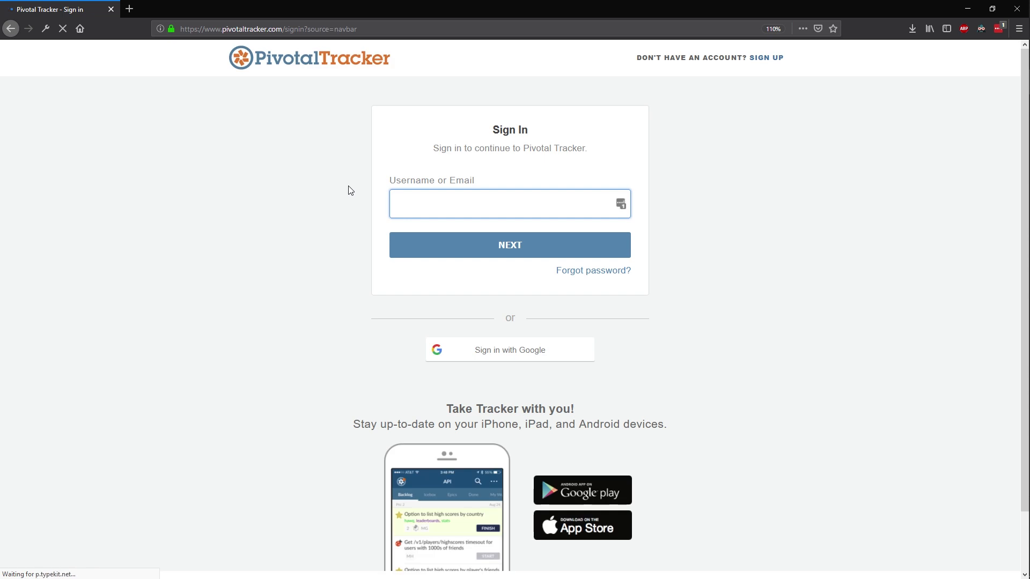
Sign in with the Google account and open the RailsApp project
left_click(485, 352)
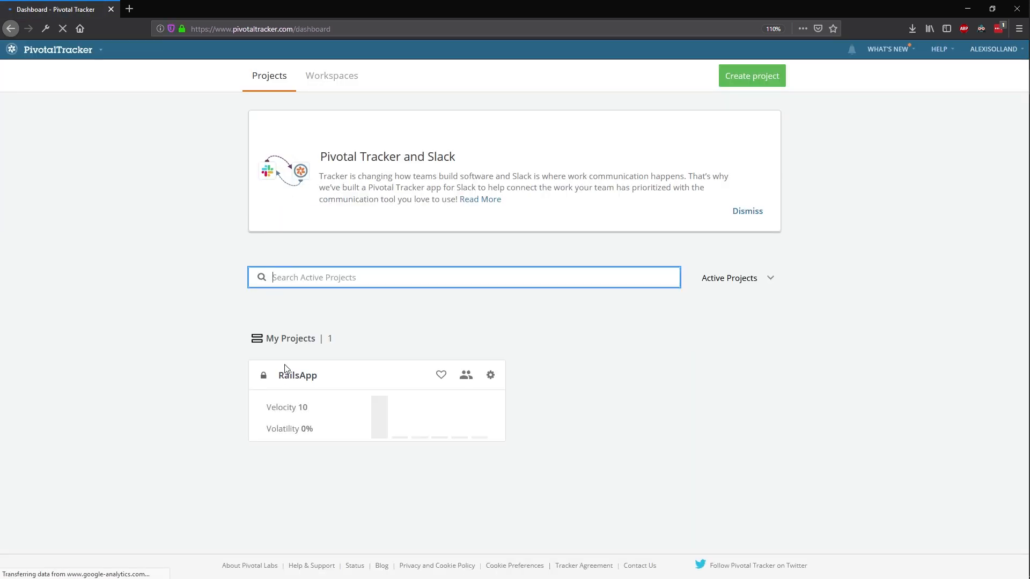
left_click(298, 376)
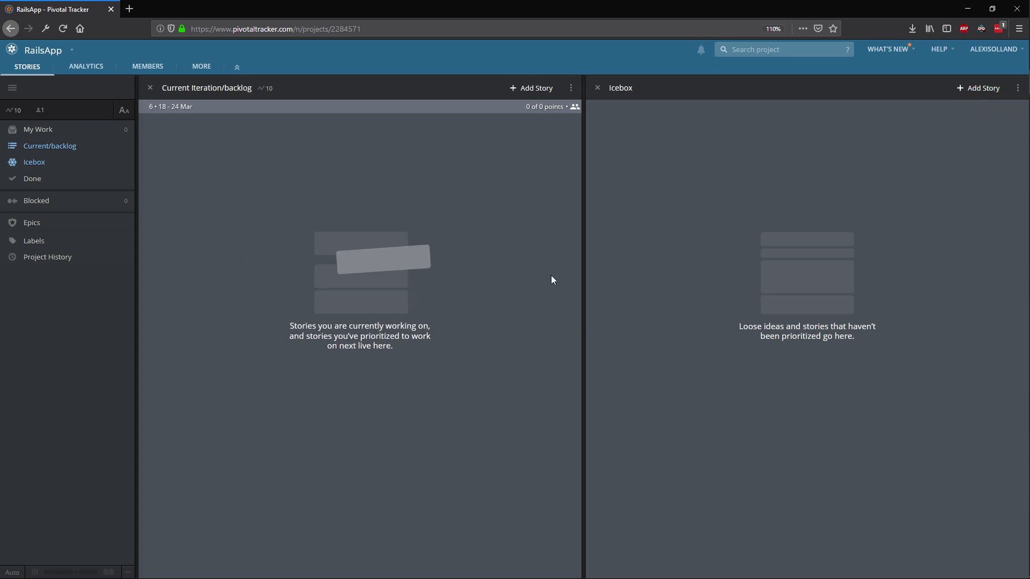
Create a new story titled "Test" in the Icebox with the story type Feature
left_click(597, 89)
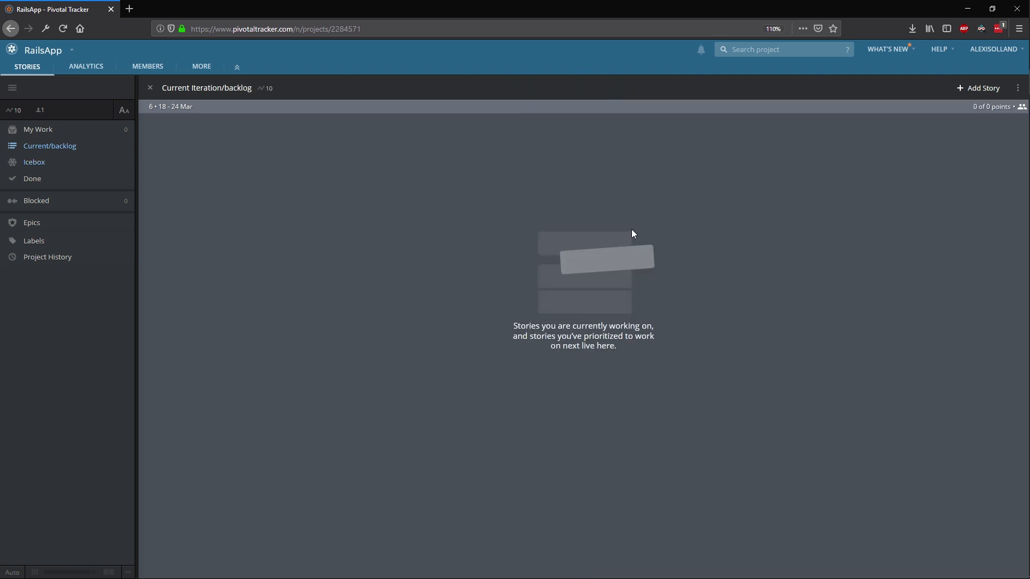
left_click(40, 161)
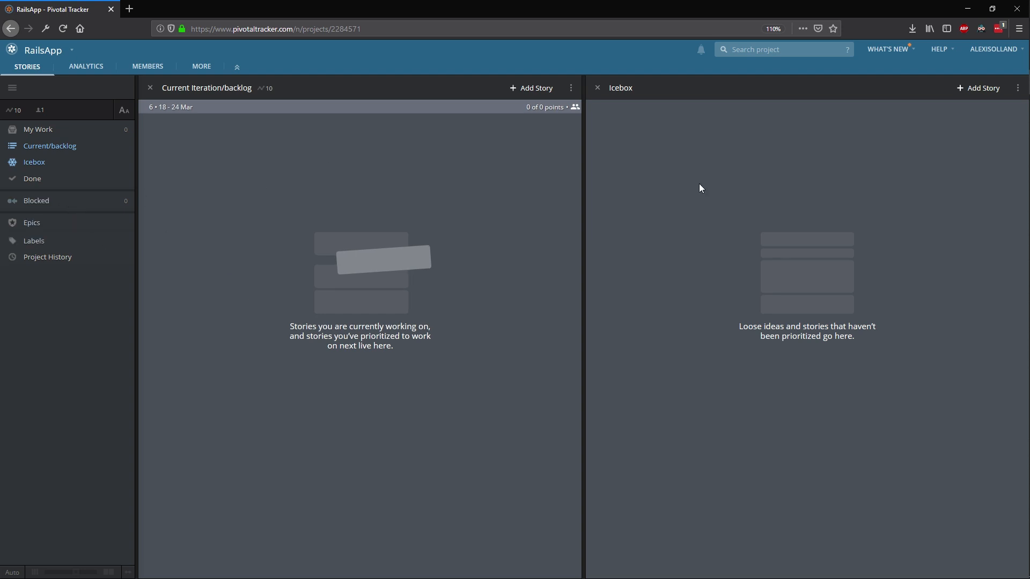
left_click(978, 88)
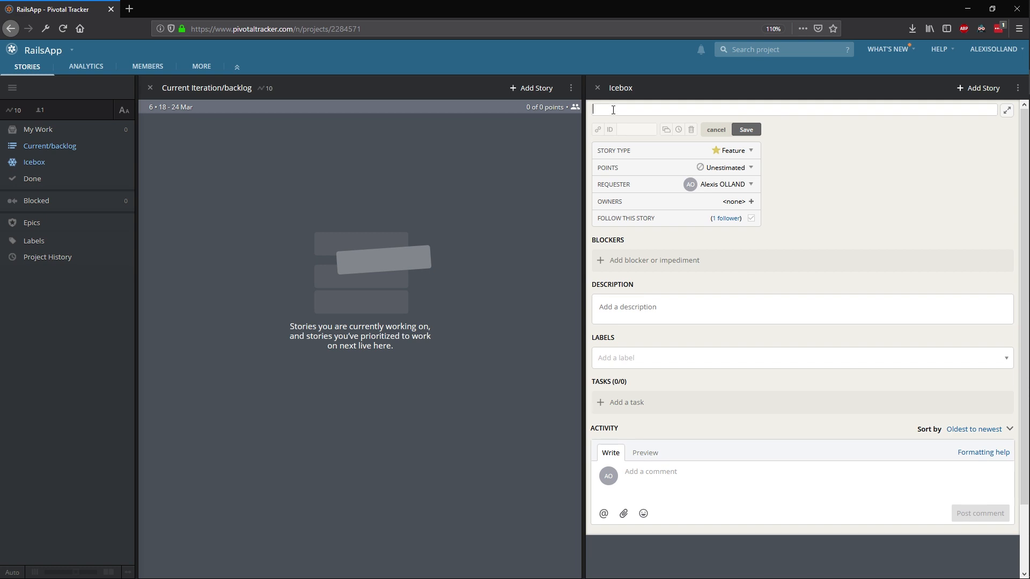
type("Test")
left_click(752, 150)
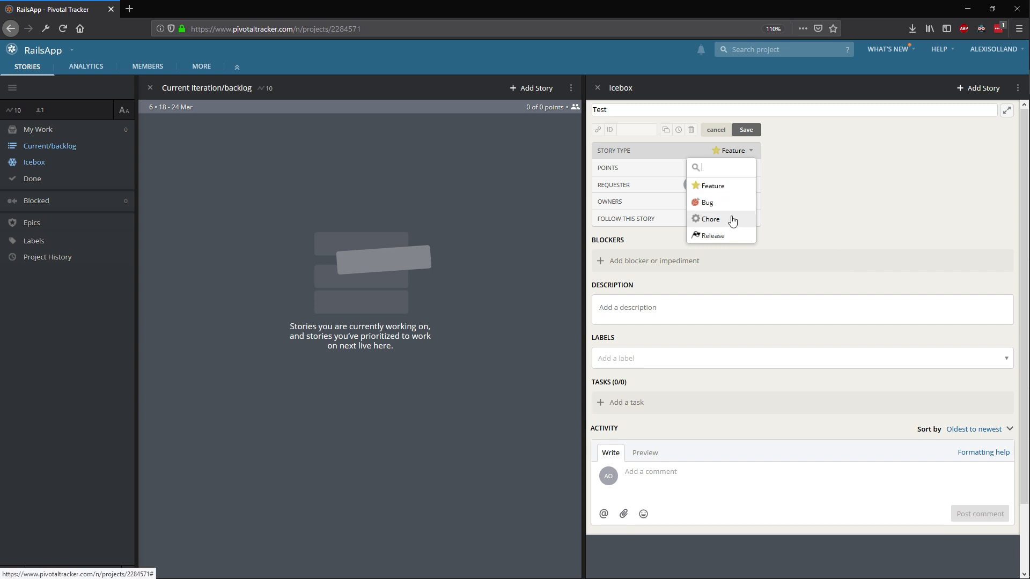
left_click(712, 186)
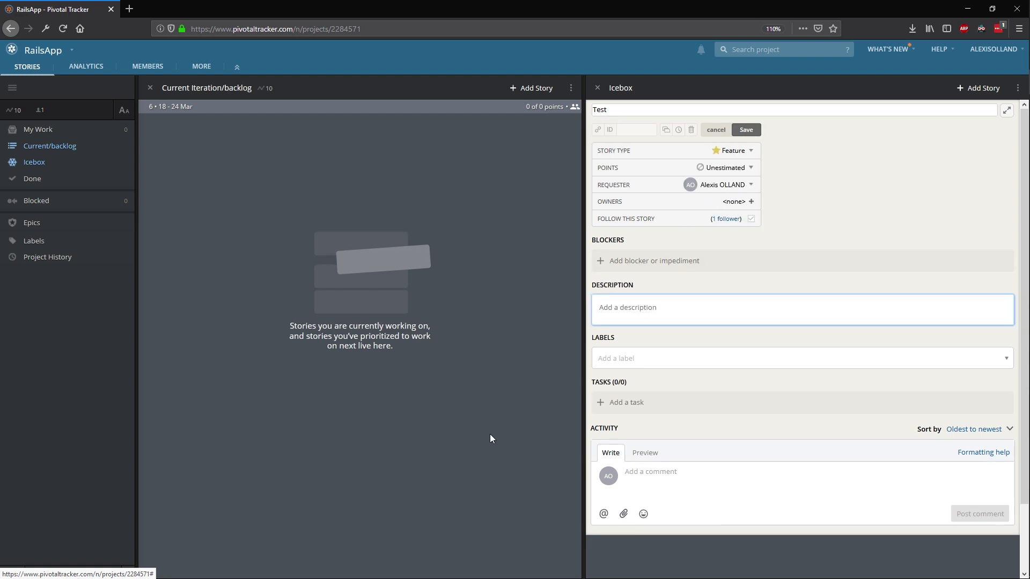
Add the description "Je suis un test !" to the Test story
left_click(655, 308)
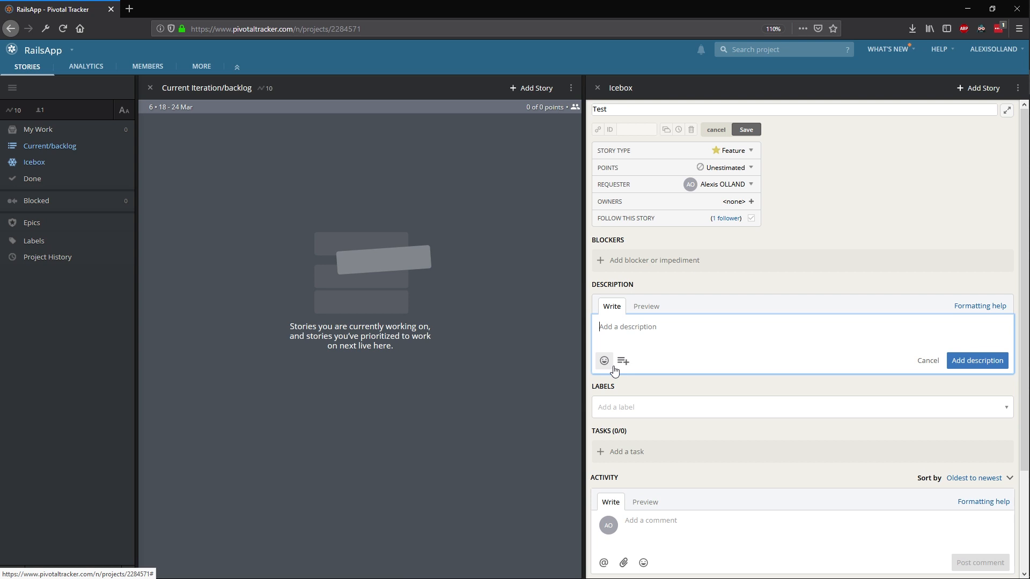
type("Je suis un test !")
left_click(968, 358)
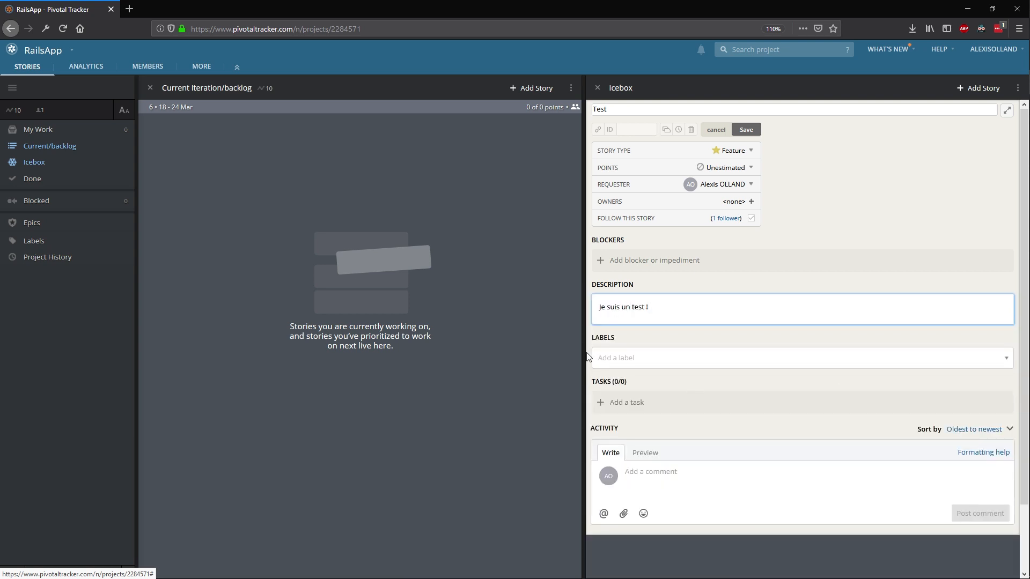
Add the labels "front-end" and "ruby on rails" to the Test story
left_click(658, 364)
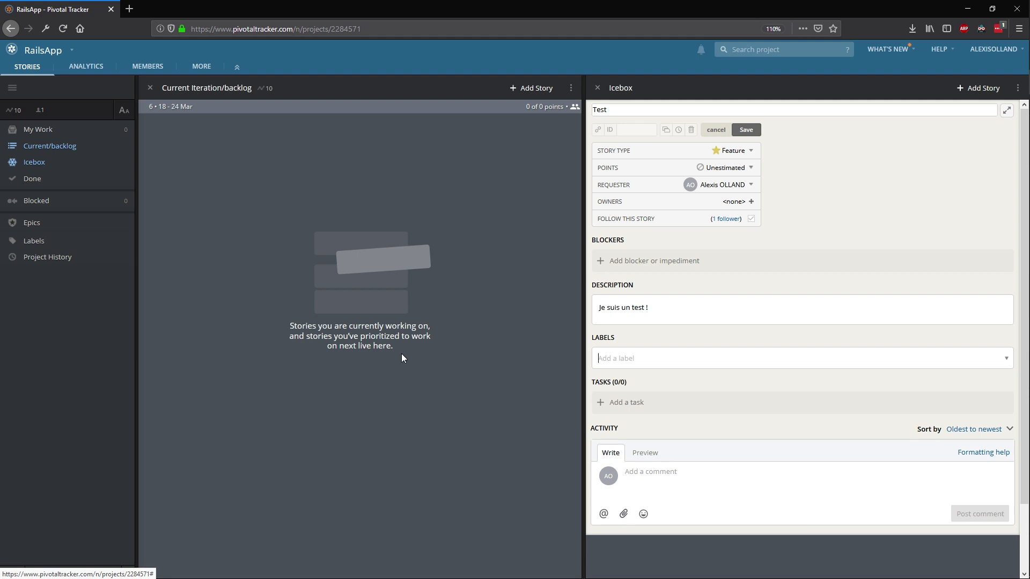
type("front-end")
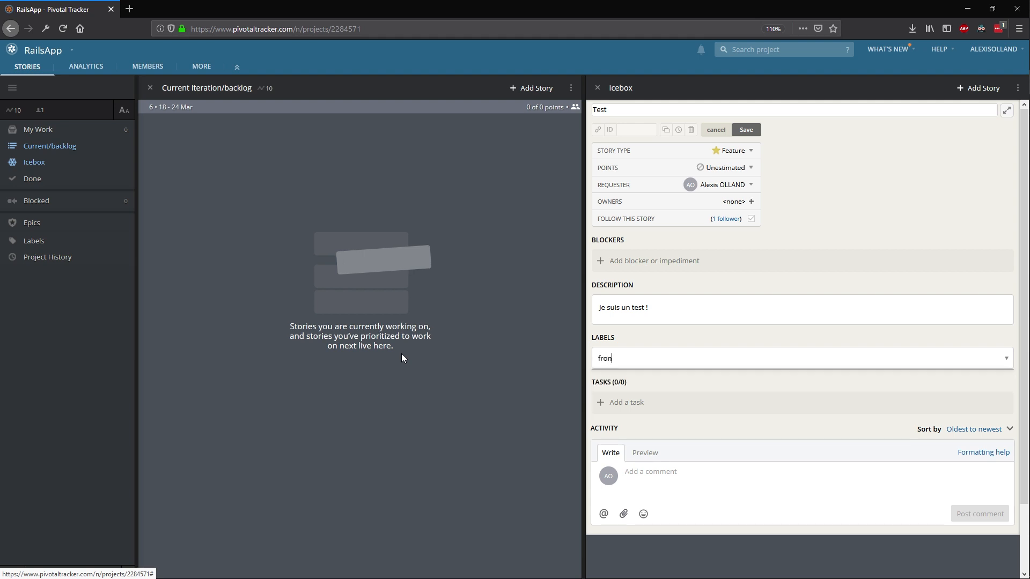
key("Return")
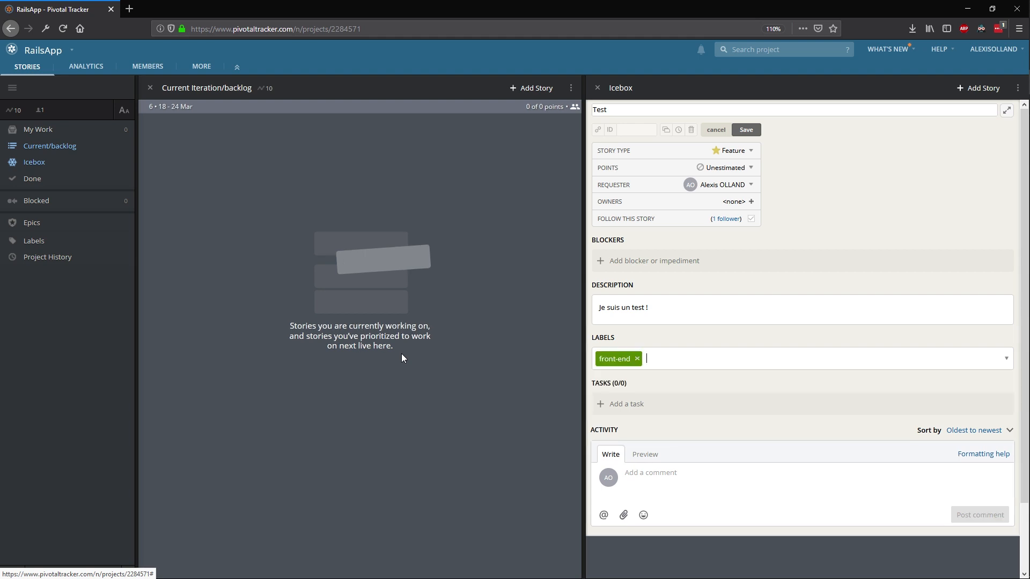
type("ruby on rails")
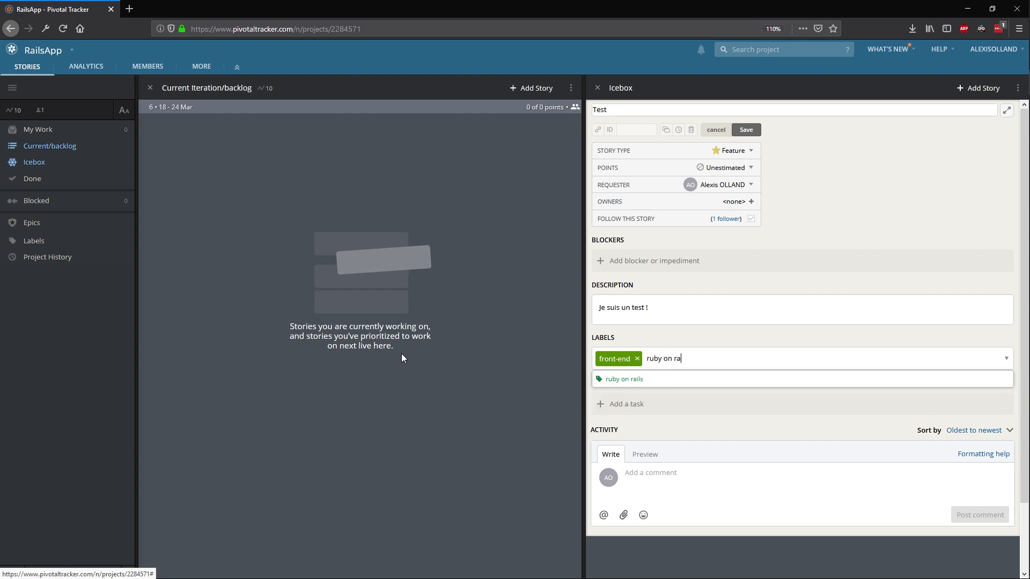
key("Return")
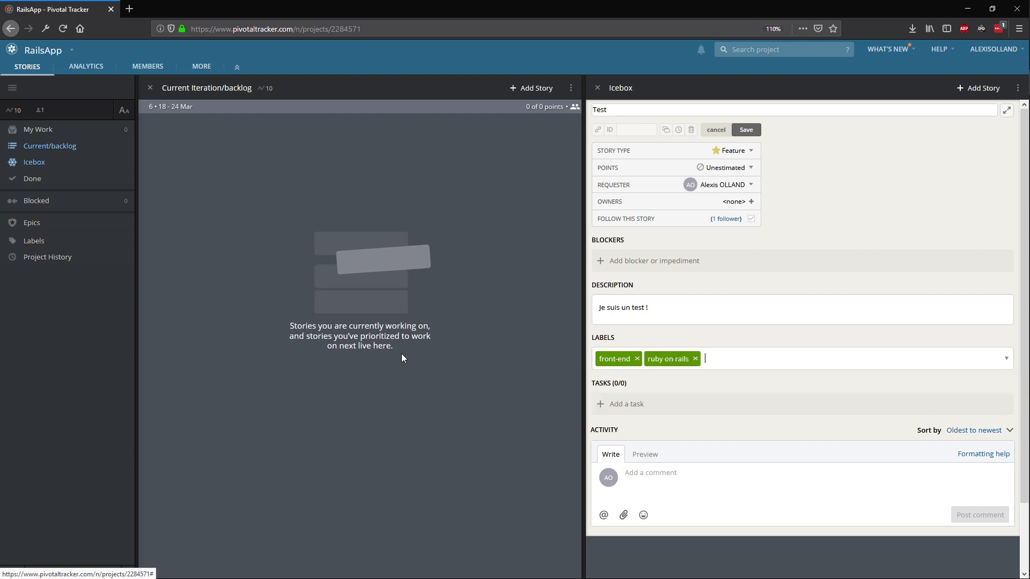
left_click(41, 241)
Add the tasks "Création du logo" and "Création d'une page 404" to the story, leaving both unchecked
left_click(645, 407)
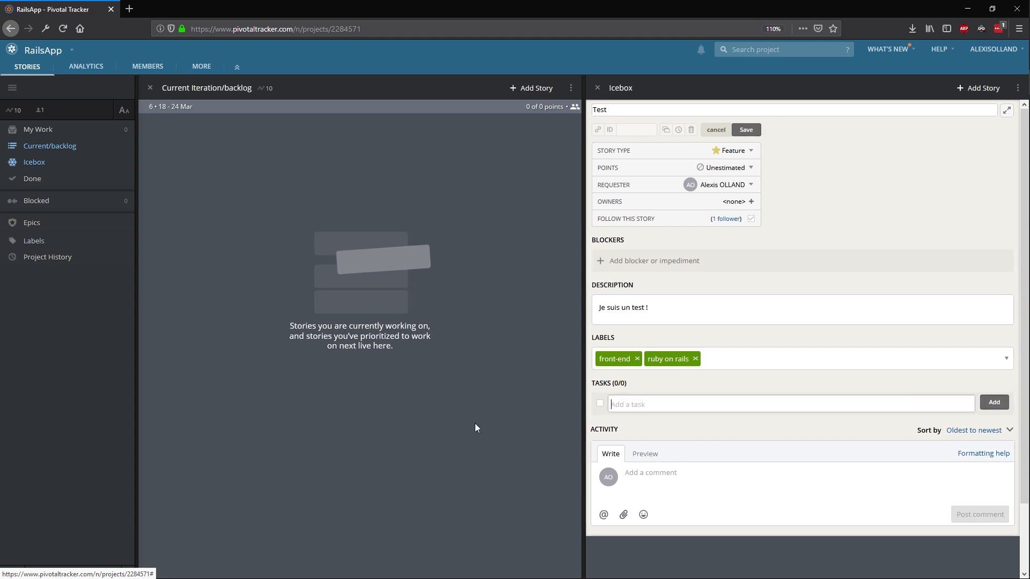
type("Création du logo")
key("Return")
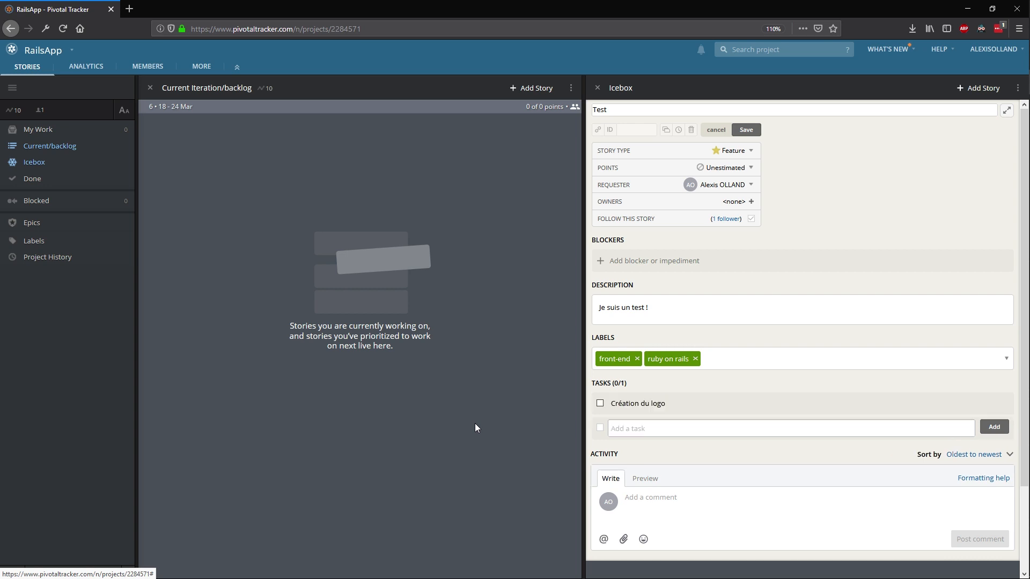
type("Création d'une page 404")
key("Return")
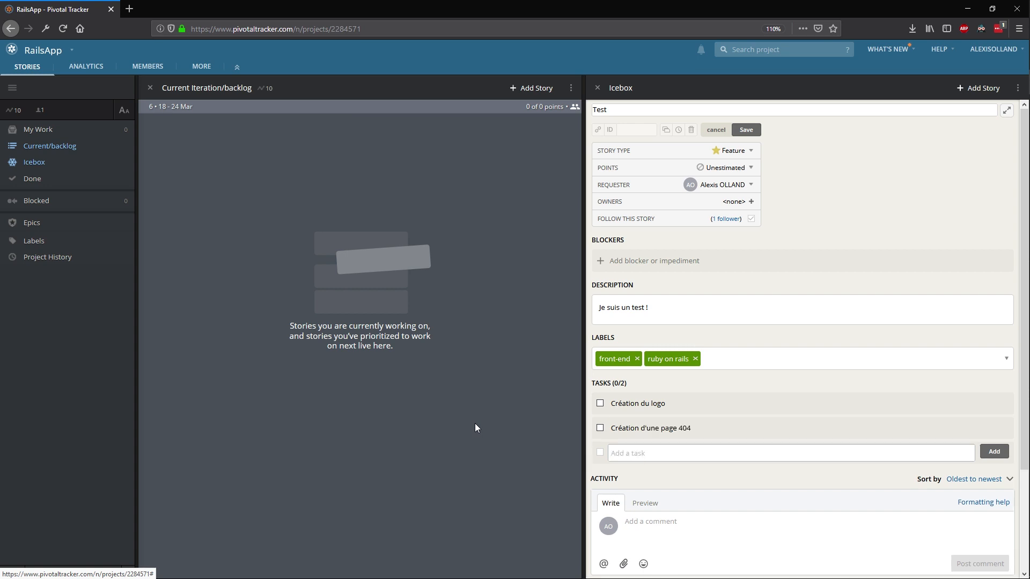
left_click(600, 404)
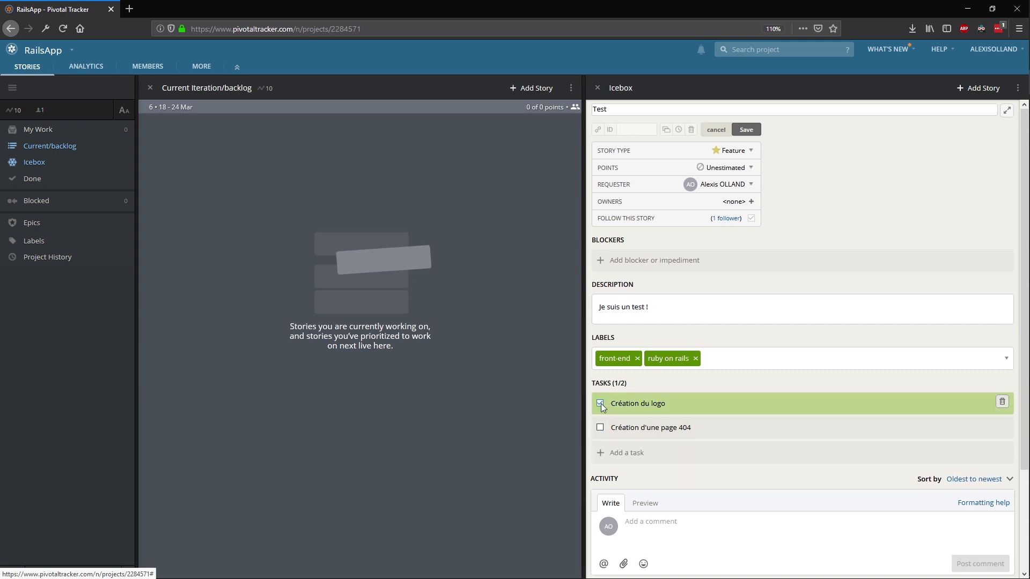
left_click(600, 403)
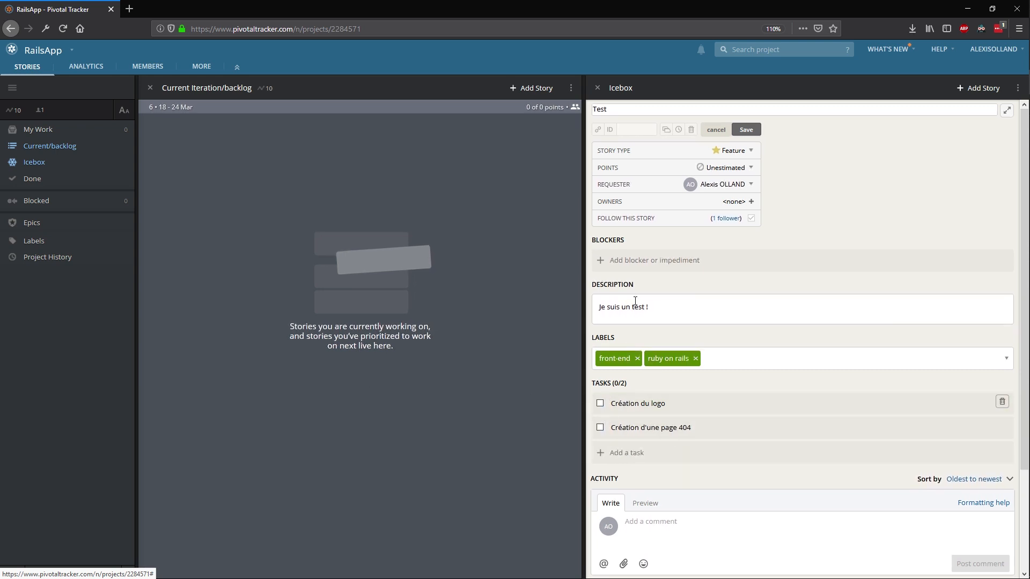
Examine the story's comment area, its point estimate options and the available requesters
left_click(695, 530)
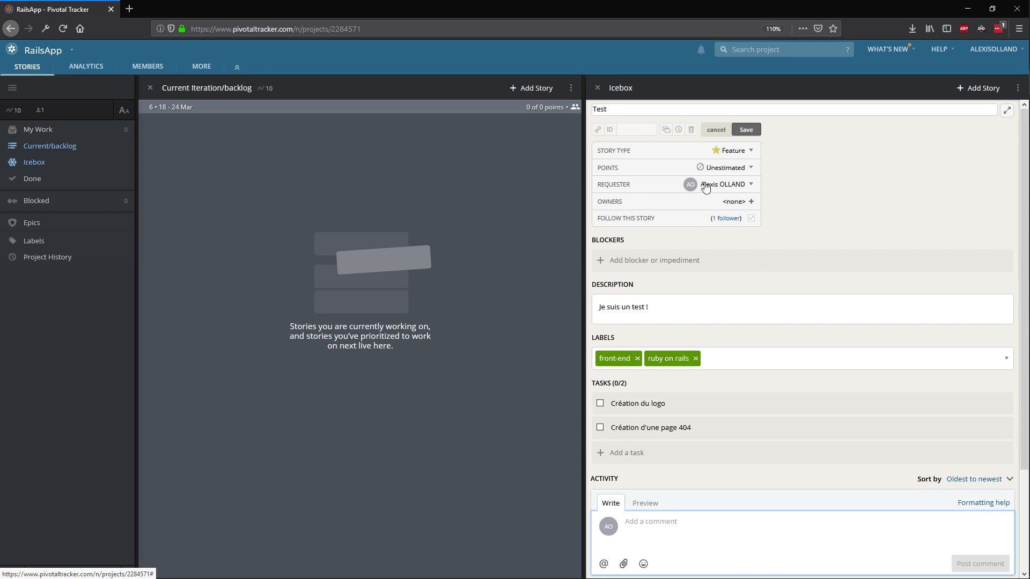
left_click(727, 169)
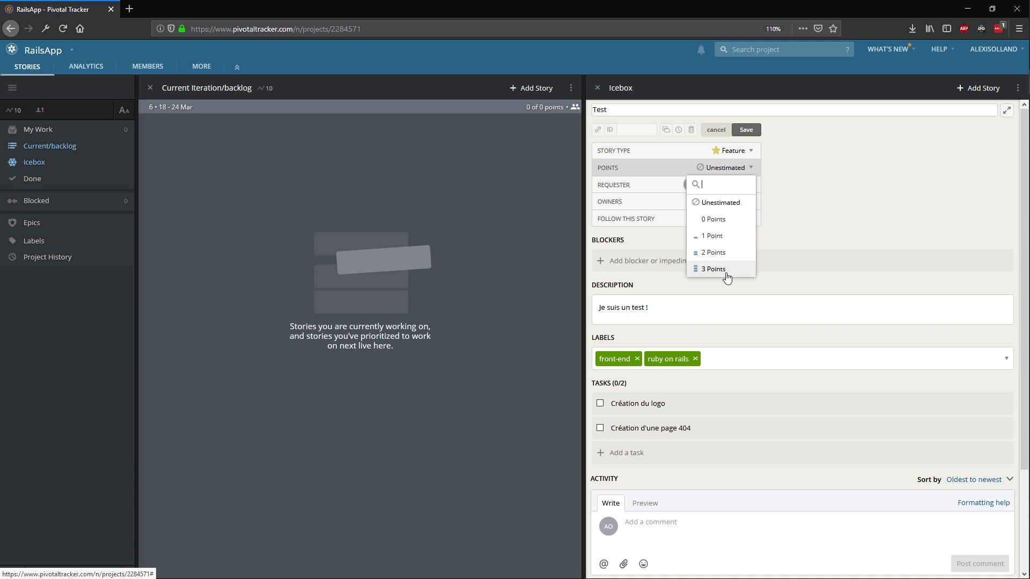
left_click(811, 211)
left_click(720, 187)
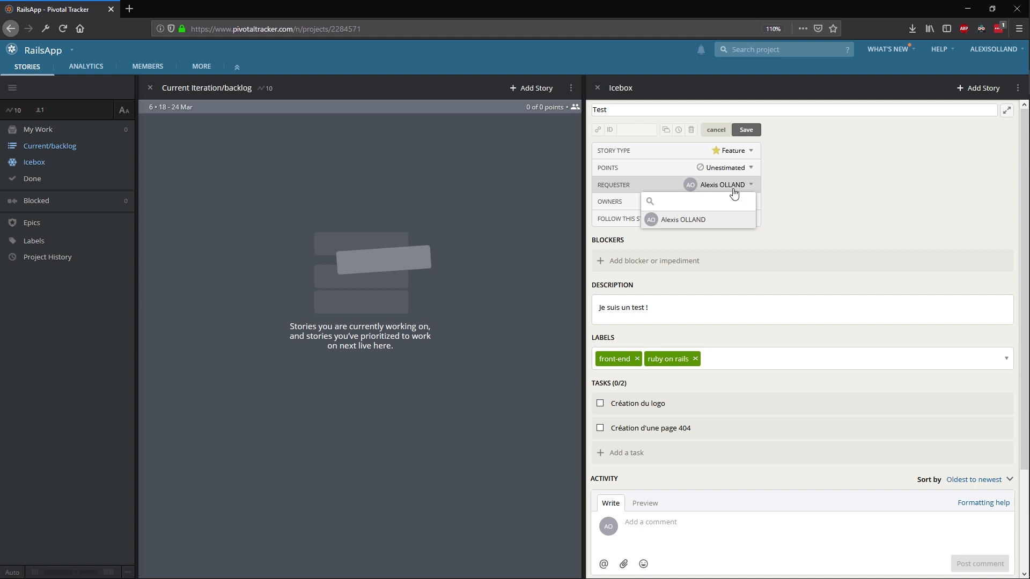
left_click(871, 173)
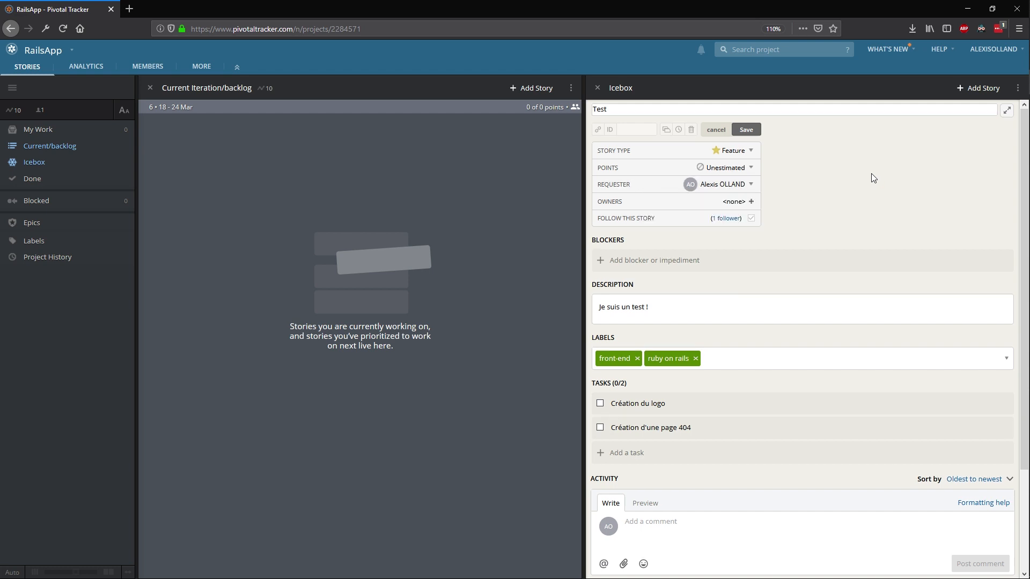
Assign the listed project member as the owner of the Test story
left_click(730, 204)
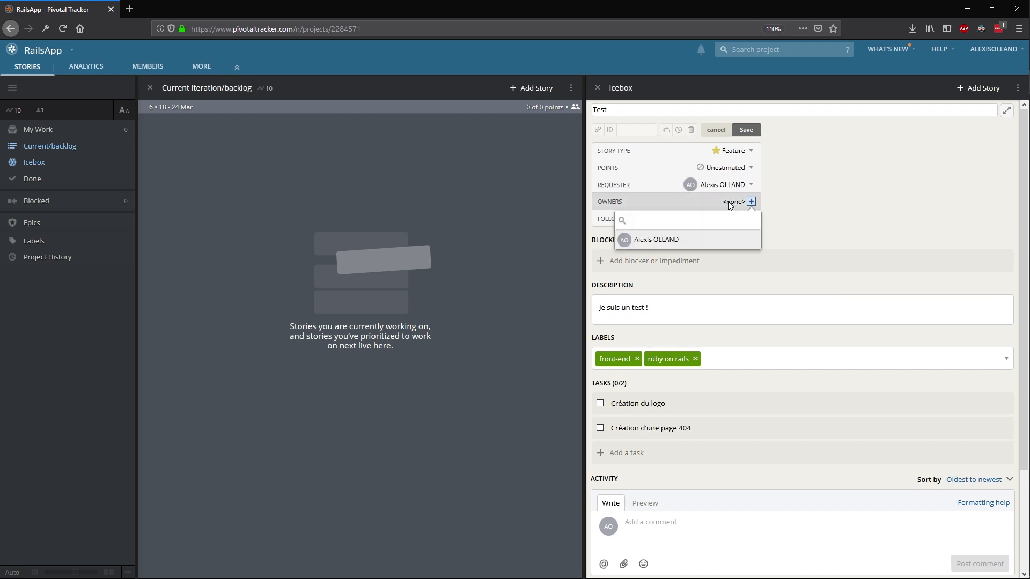
left_click(687, 241)
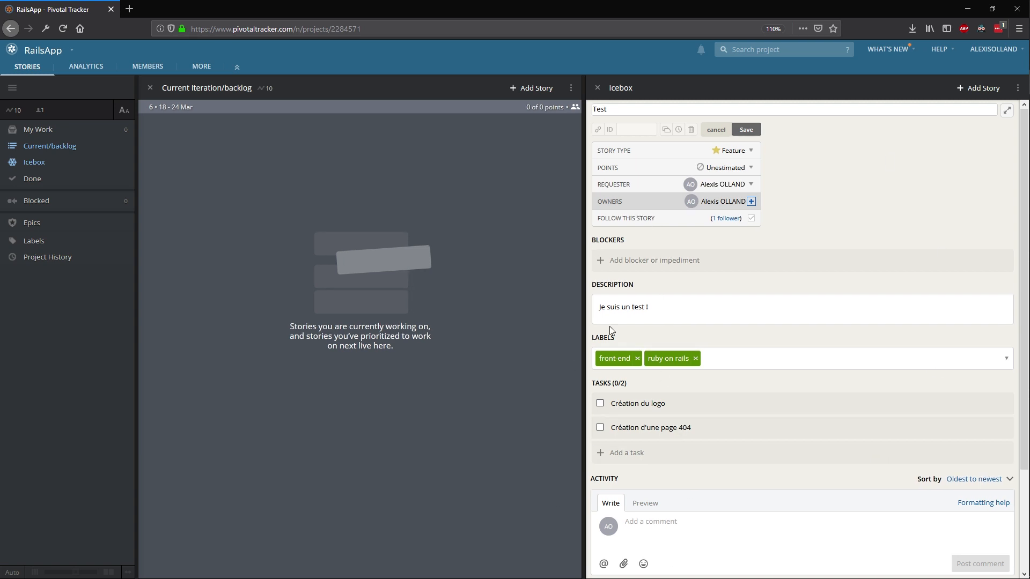
Add a blocker with the reason "Test" to the story and mark it as resolved
left_click(670, 262)
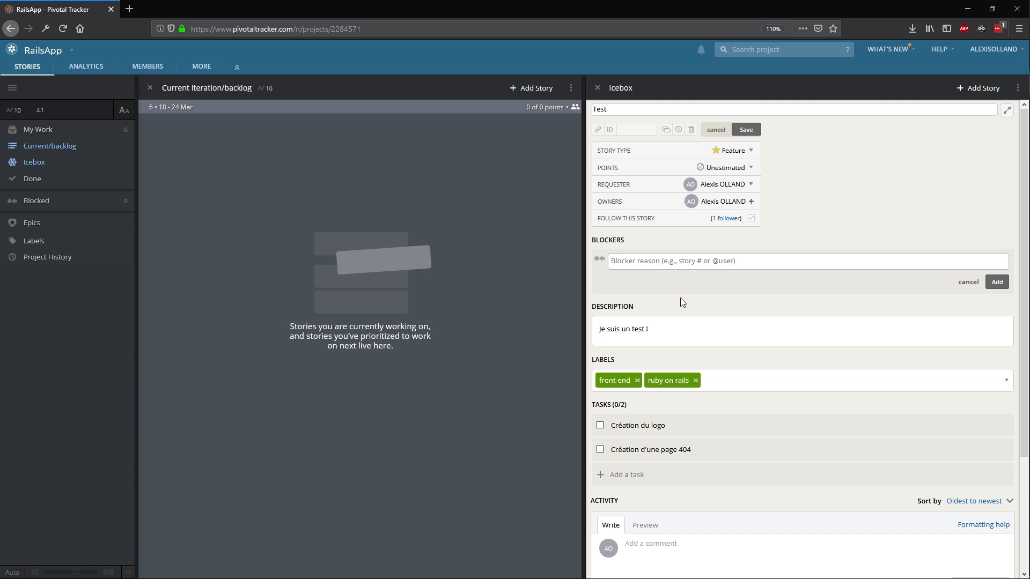
type("Test")
key("Return")
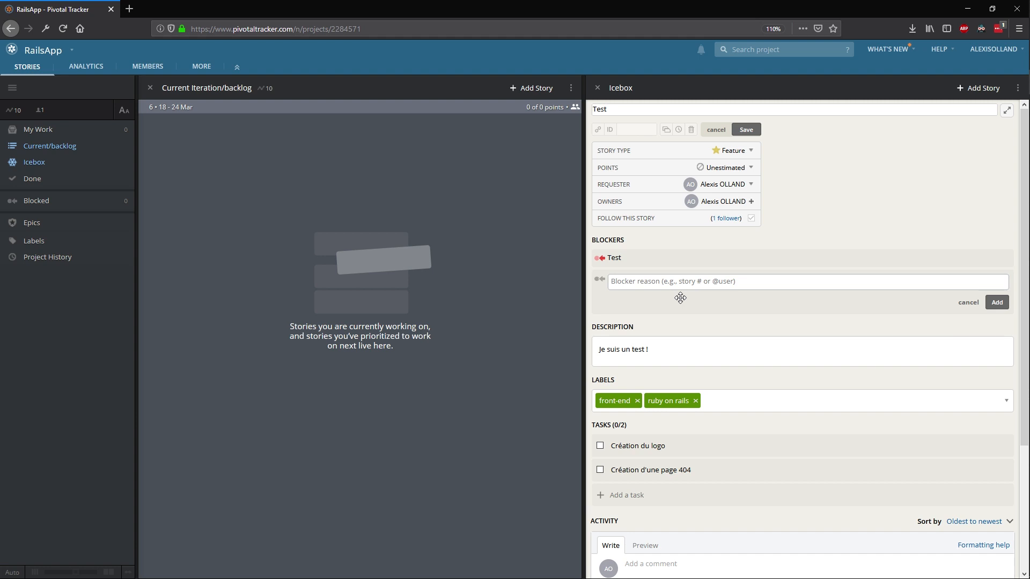
left_click(487, 278)
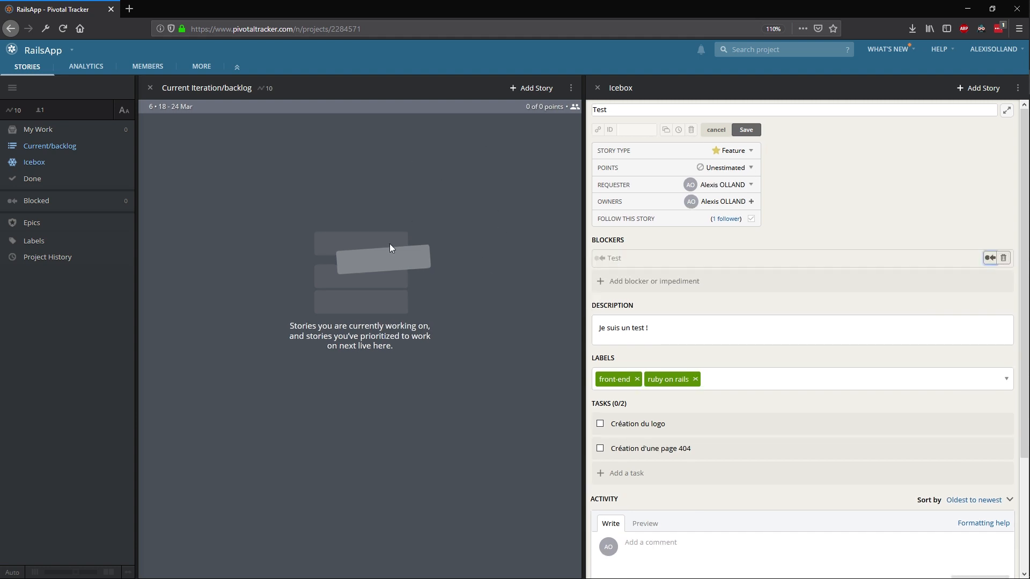
Add a second blocker with the reason "Story #1" and mark it as resolved
left_click(670, 279)
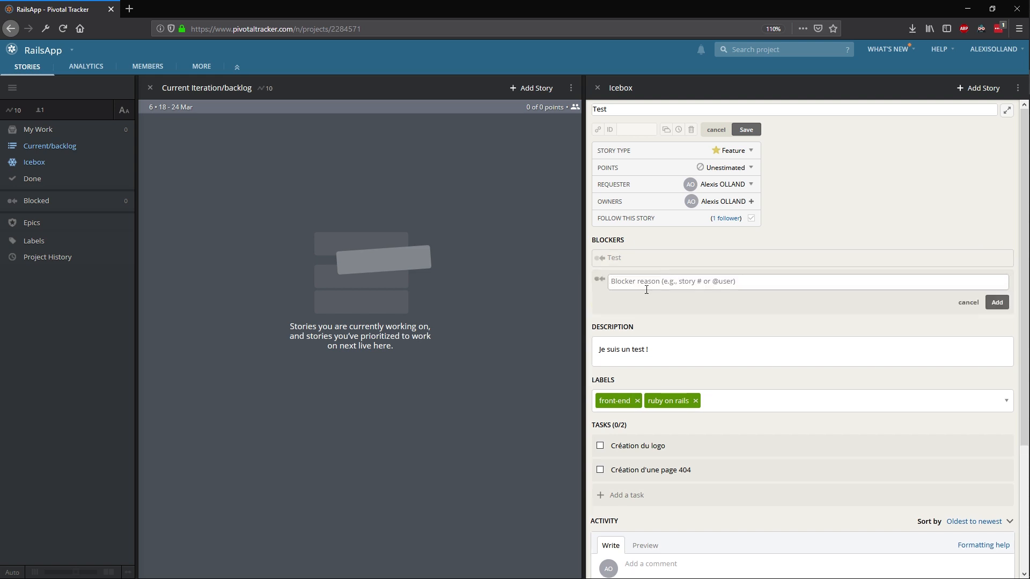
type("Story #1")
key("Return")
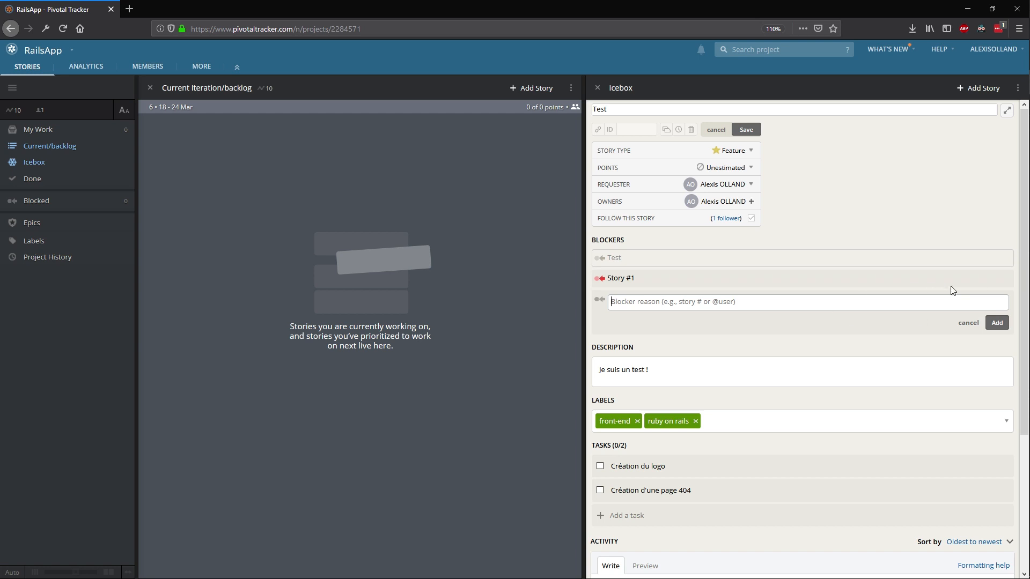
left_click(990, 278)
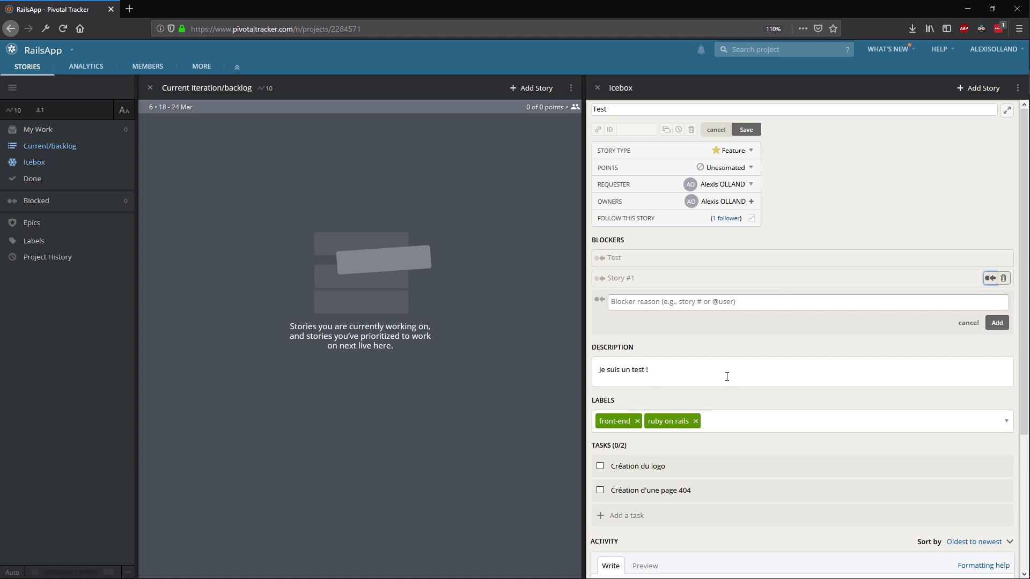
Save the new Test story in the Icebox
scroll(832, 222, "down", 1)
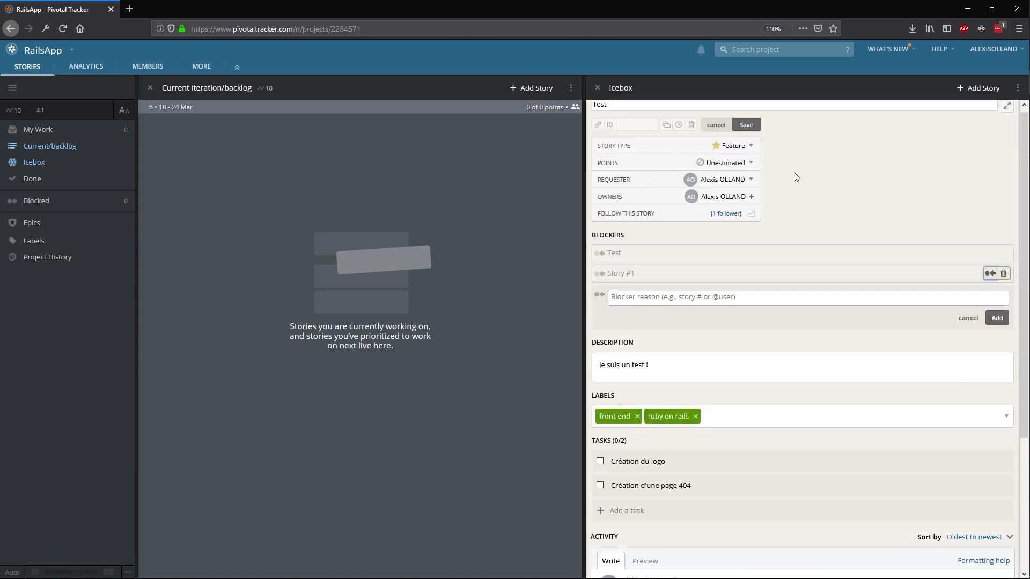
left_click(746, 124)
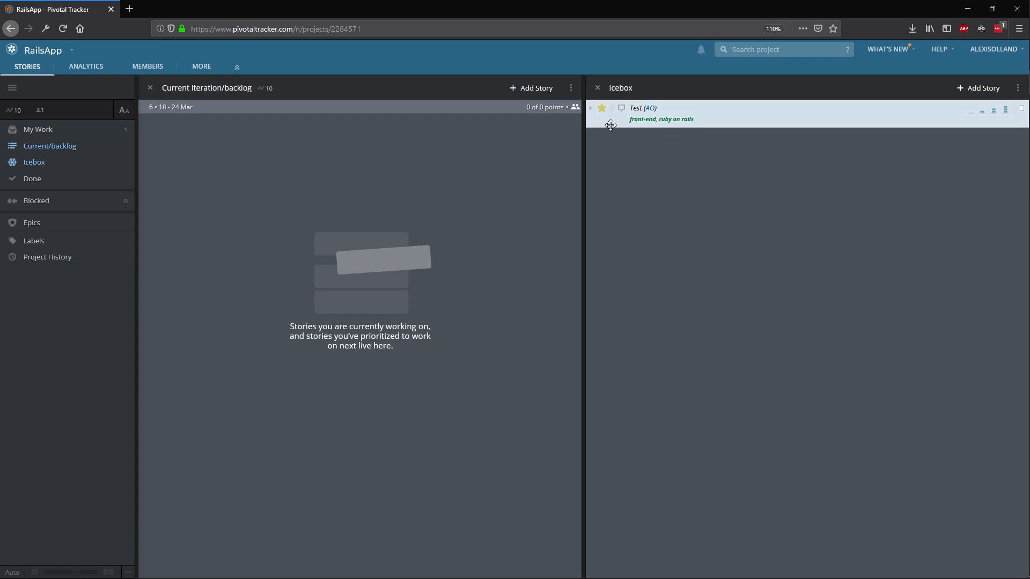
Move the Test story from the Icebox into the Current Iteration/backlog and estimate it at 3 points
left_click_drag(601, 110, 186, 151)
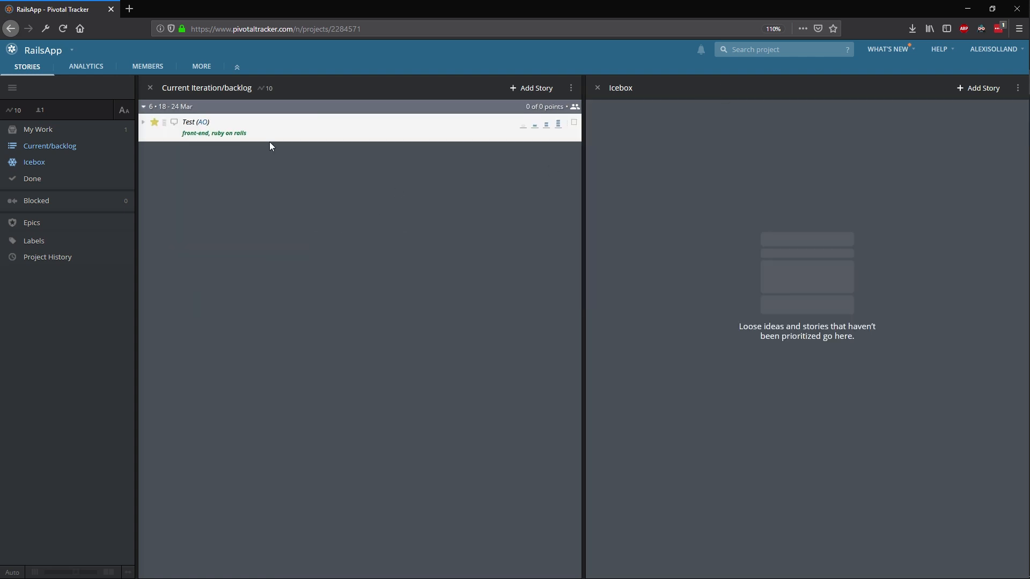
left_click(558, 124)
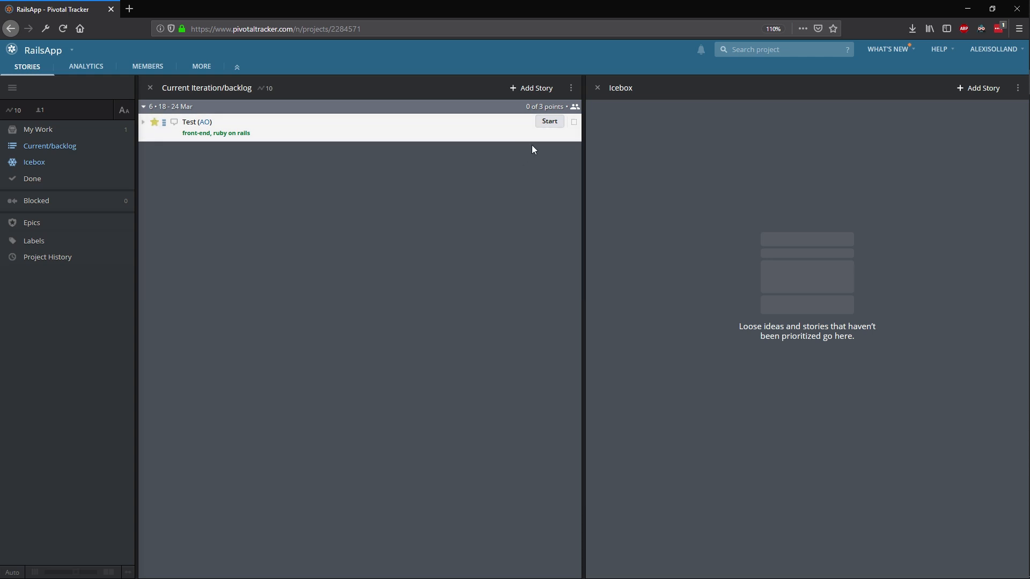
Start the Test story and mark its tasks "Création du logo" and "Création d'une page 404" as complete
left_click(549, 122)
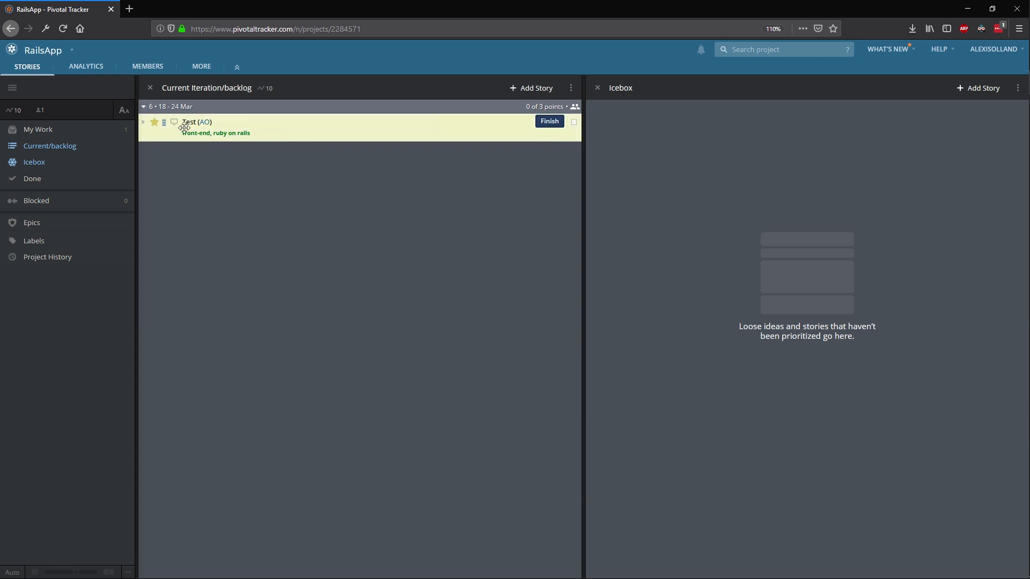
left_click(162, 128)
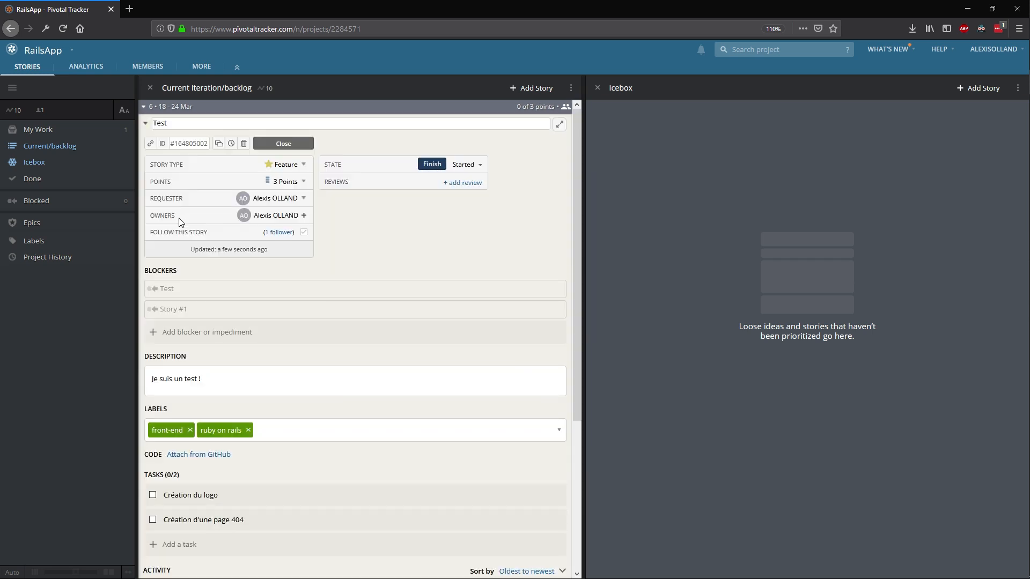
scroll(355, 269, "down", 3)
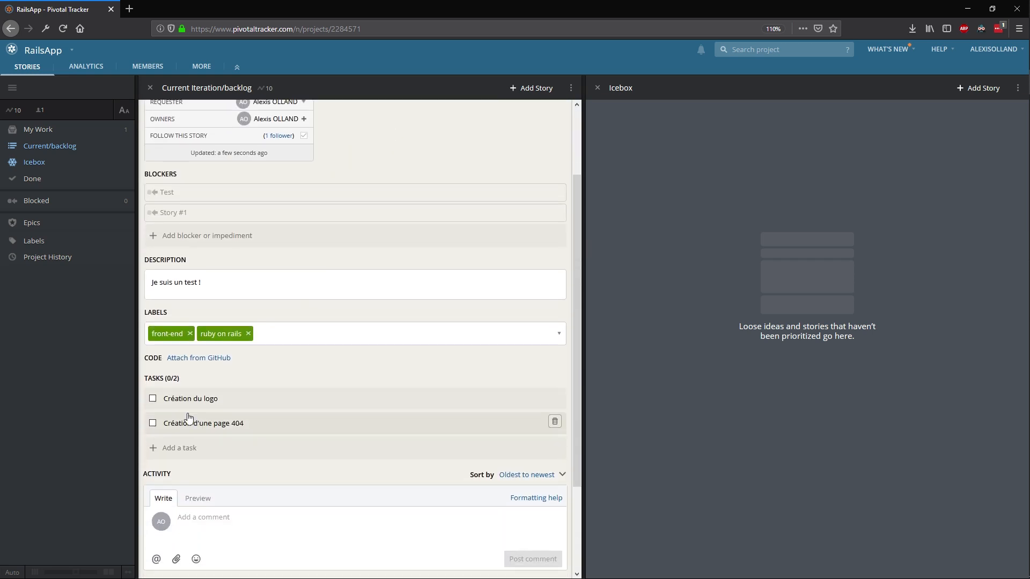
left_click(152, 398)
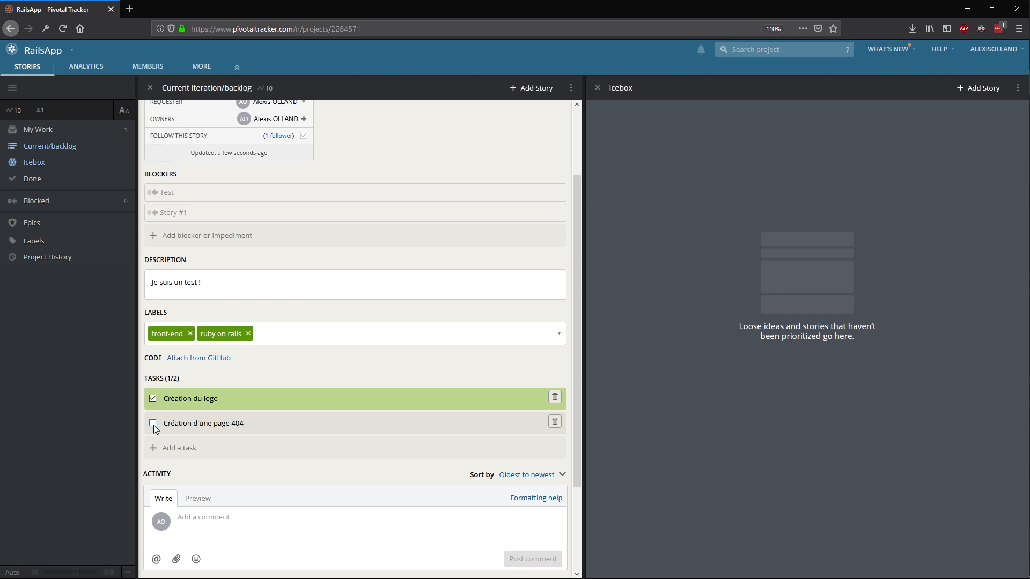
left_click(152, 423)
Mark the started Test story as finished
scroll(421, 300, "up", 2)
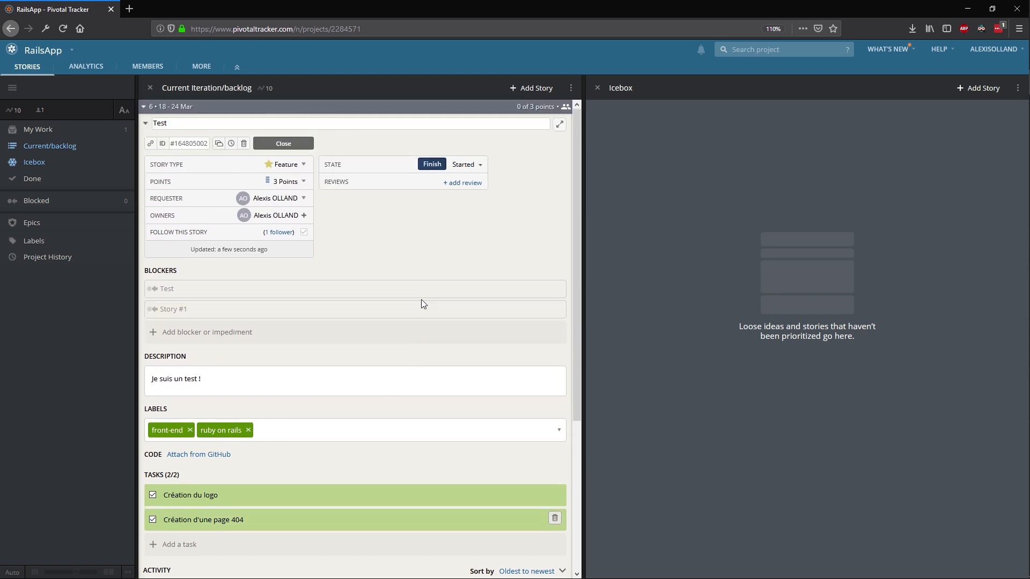
scroll(420, 300, "down", 5)
scroll(235, 301, "up", 5)
left_click(430, 165)
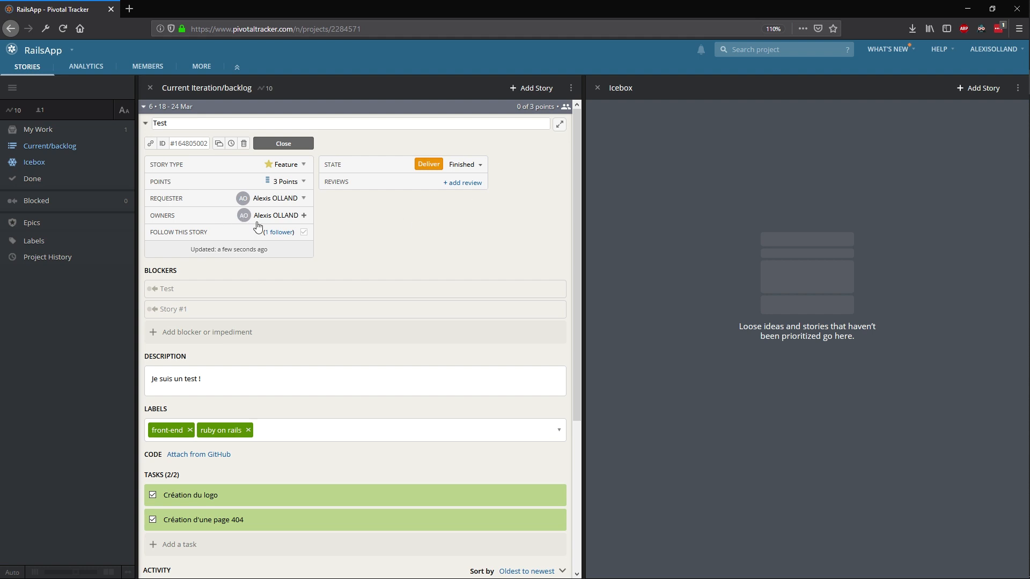
Deliver the finished Test story and accept it
left_click(466, 165)
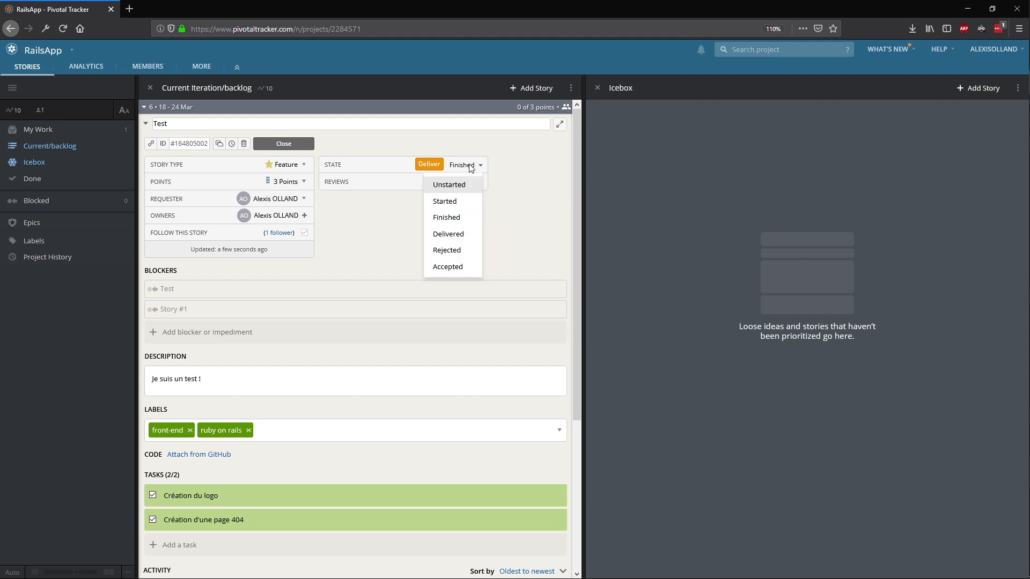
left_click(362, 251)
left_click(430, 164)
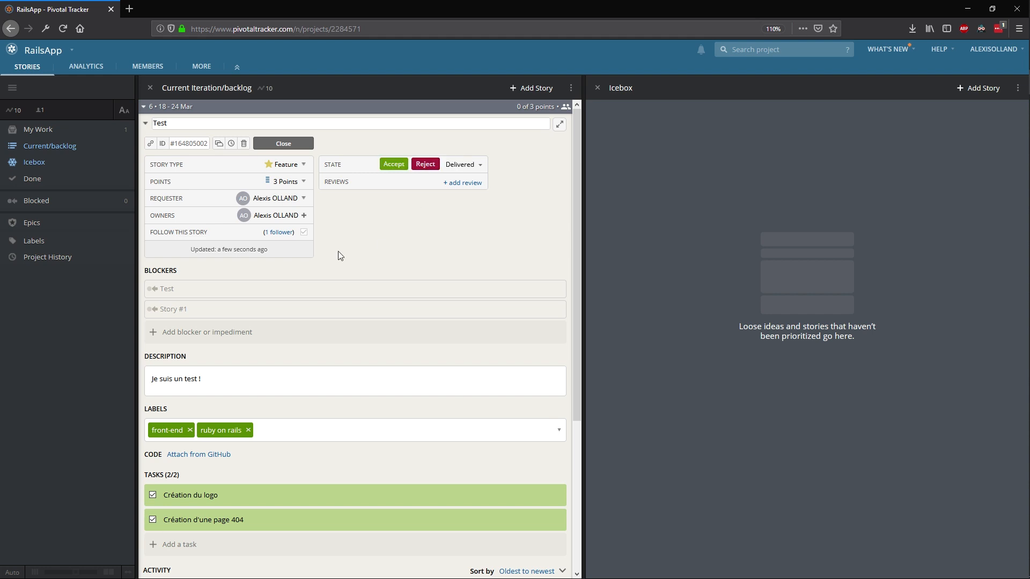
left_click(397, 164)
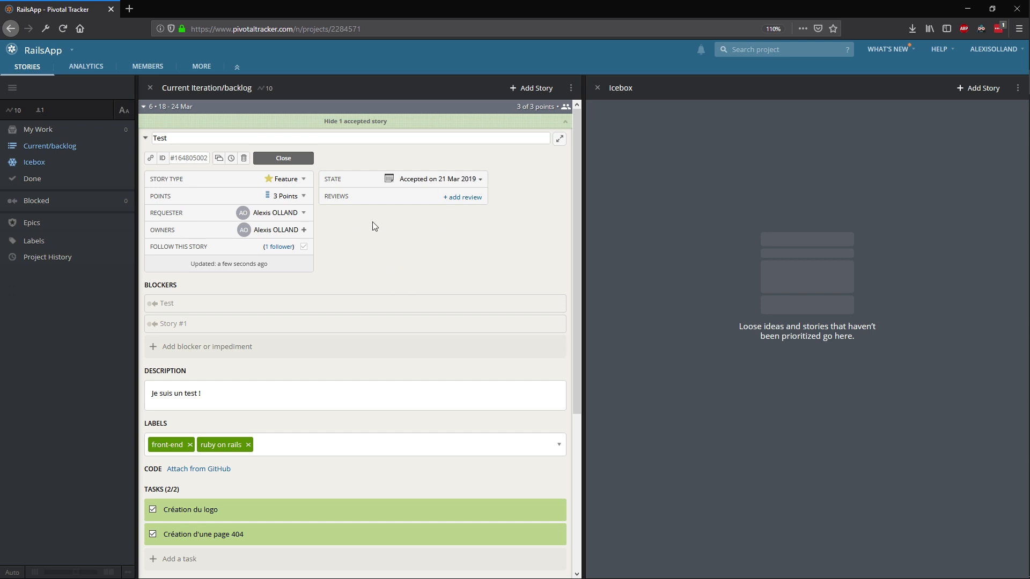
Review the accepted Test story's details and collapse it back into the current iteration's list
scroll(279, 343, "down", 2)
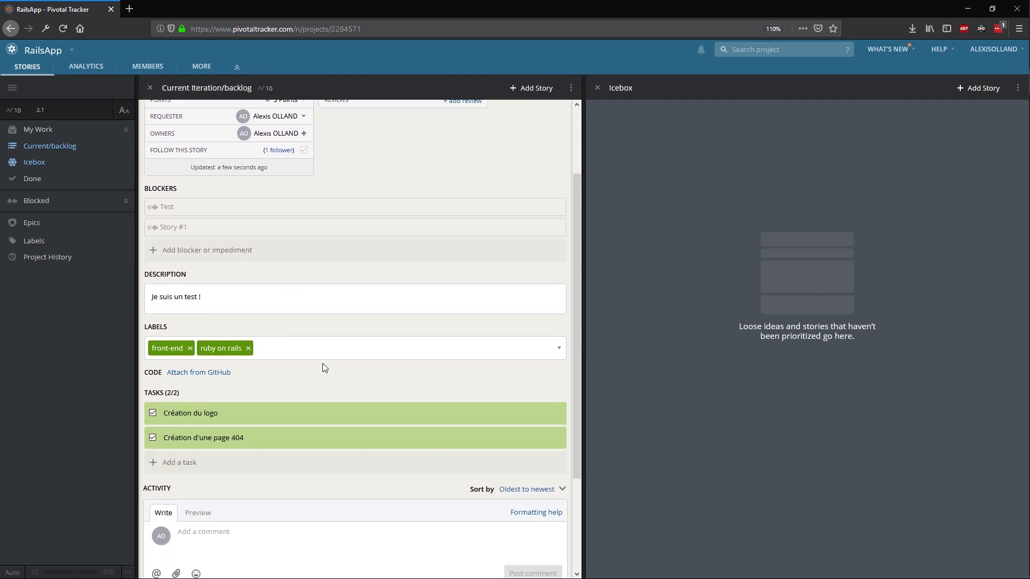
scroll(375, 306, "up", 2)
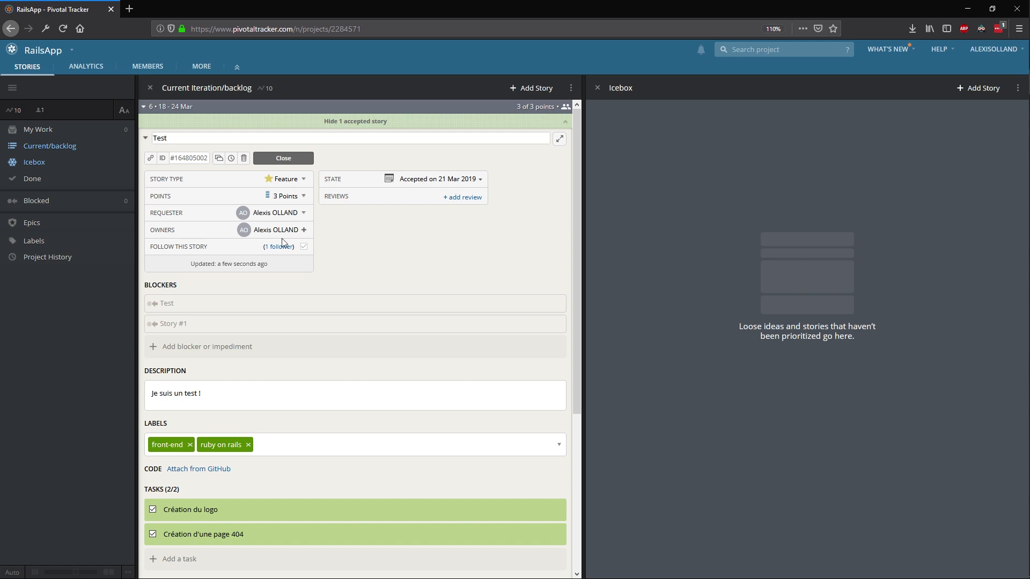
left_click(144, 108)
left_click(144, 107)
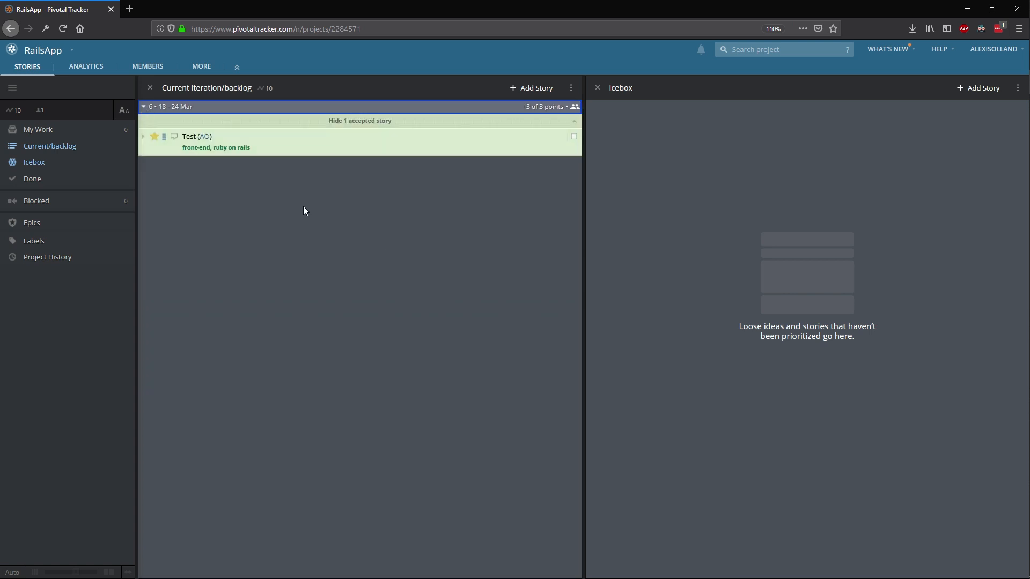
Hide and show the current iteration's accepted stories, and reopen the Test story's details
left_click(354, 123)
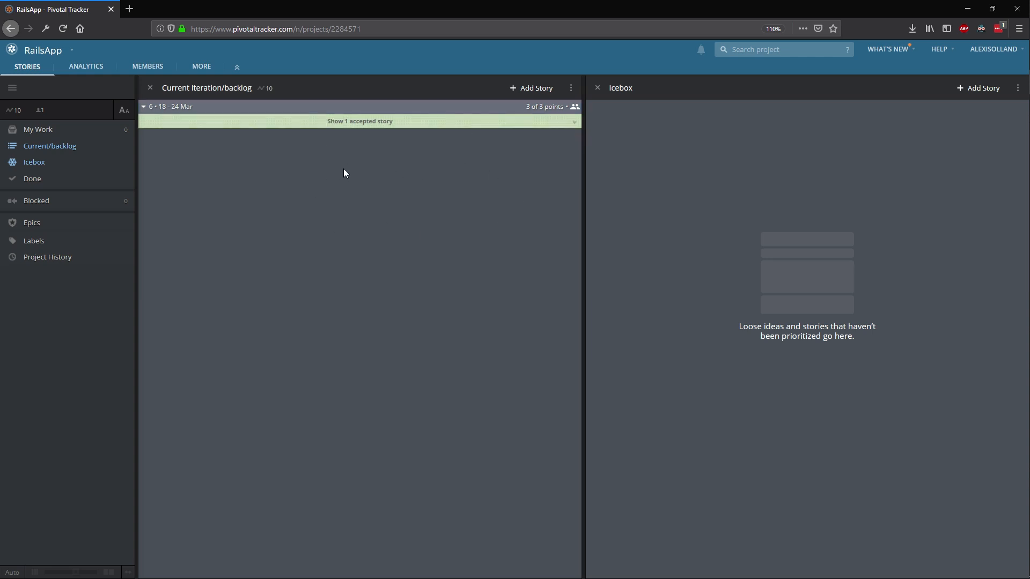
left_click(349, 122)
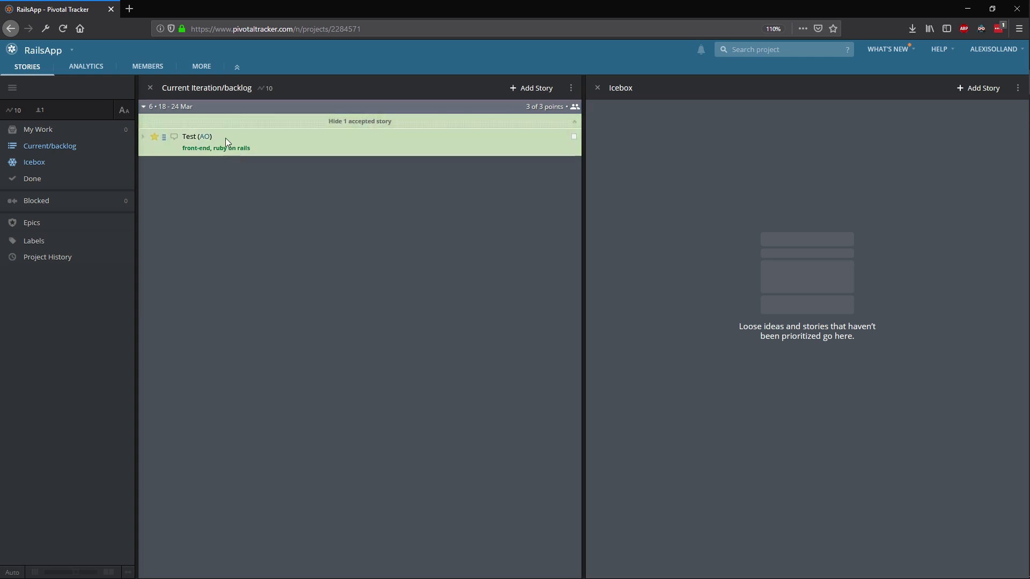
left_click(149, 141)
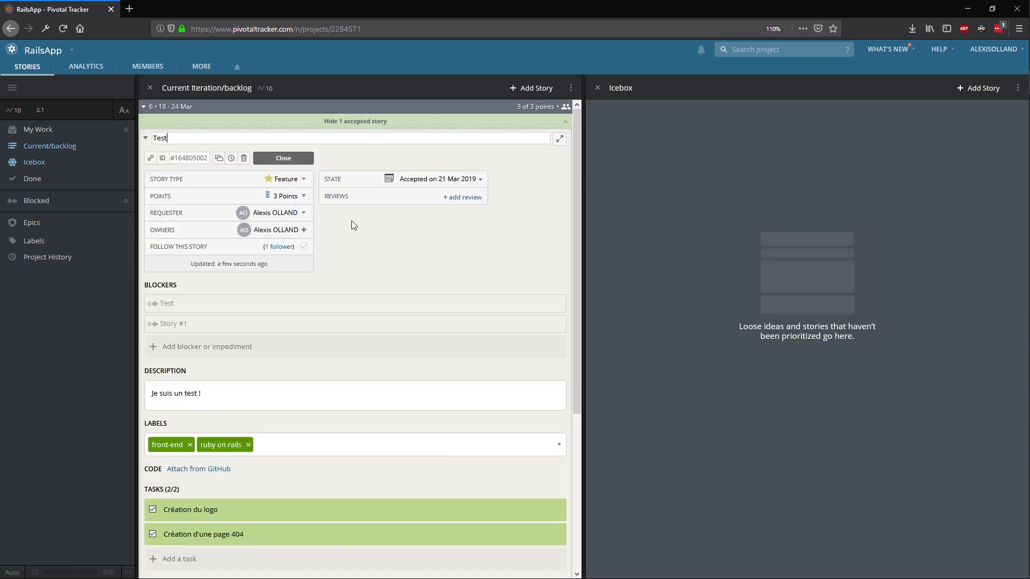